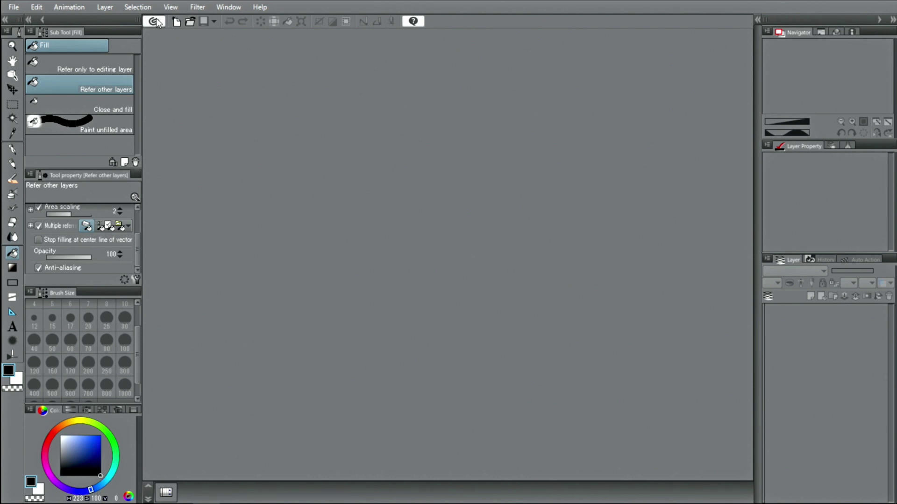
Step: Open the Clip Studio Assets store from the CLIP STUDIO launcher icon
left_click(155, 22)
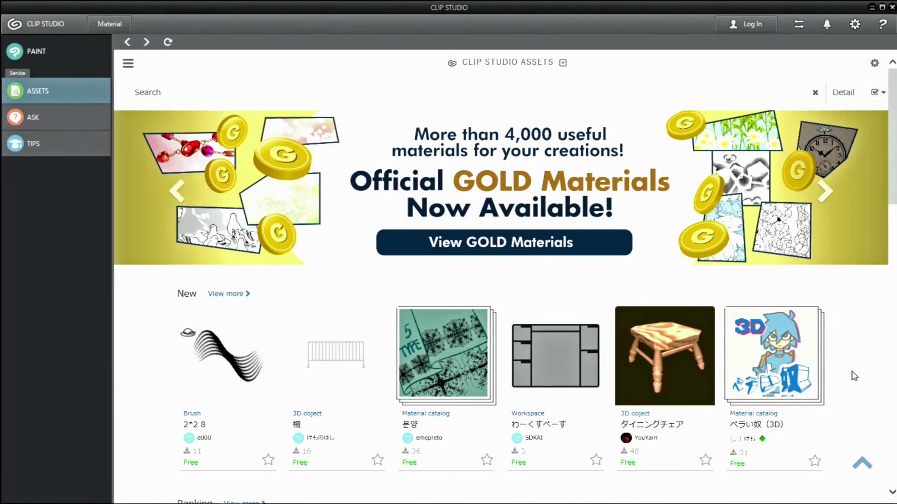
scroll(854, 377, "down", 2)
scroll(856, 308, "down", 2)
scroll(858, 239, "down", 2)
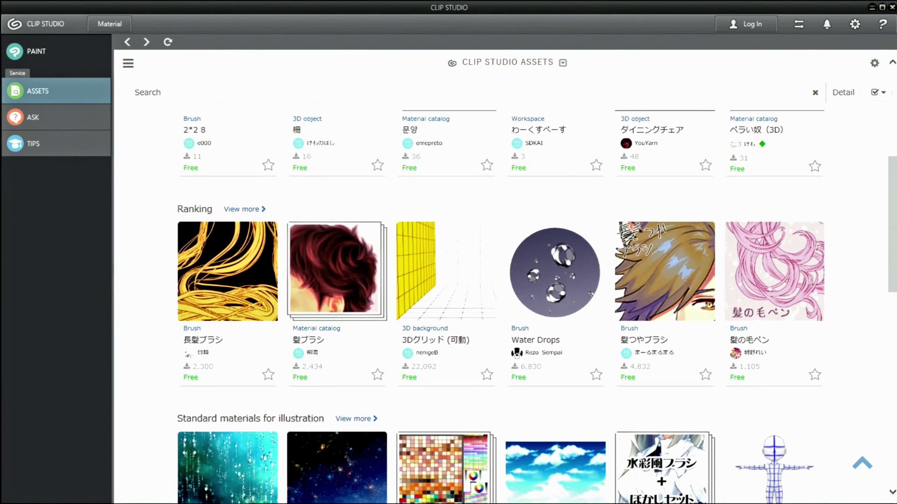
scroll(857, 437, "down", 4)
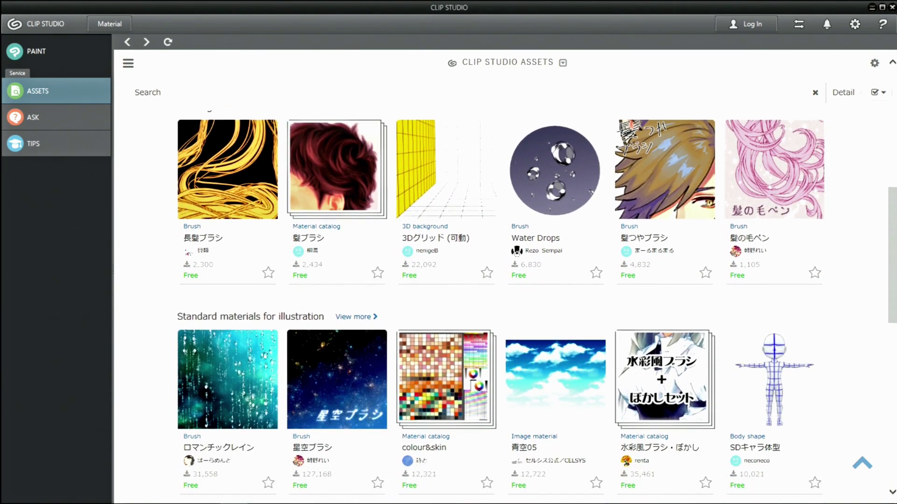
scroll(857, 421, "down", 2)
scroll(857, 420, "up", 2)
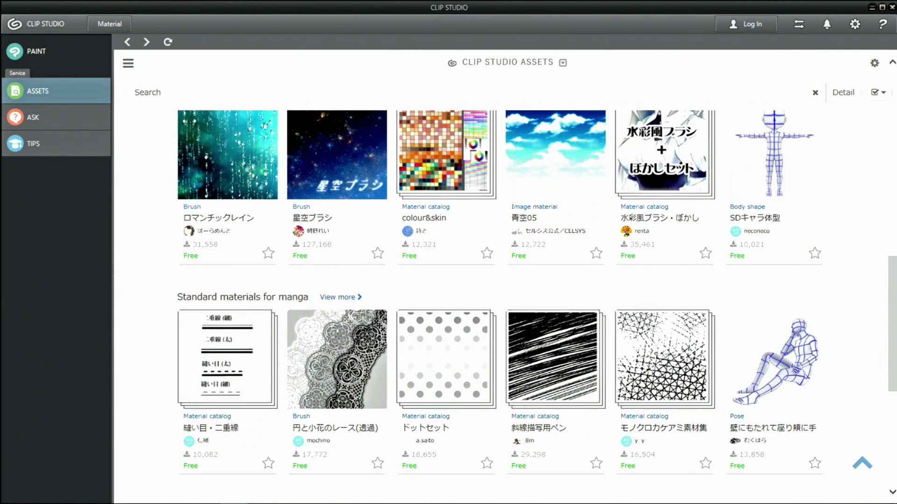
scroll(857, 421, "up", 2)
scroll(857, 420, "up", 2)
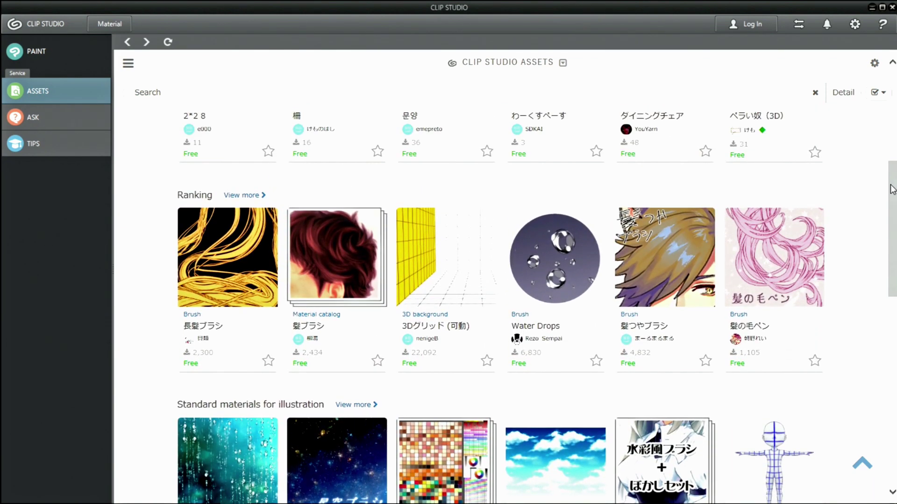
scroll(866, 132, "up", 2)
scroll(867, 132, "up", 3)
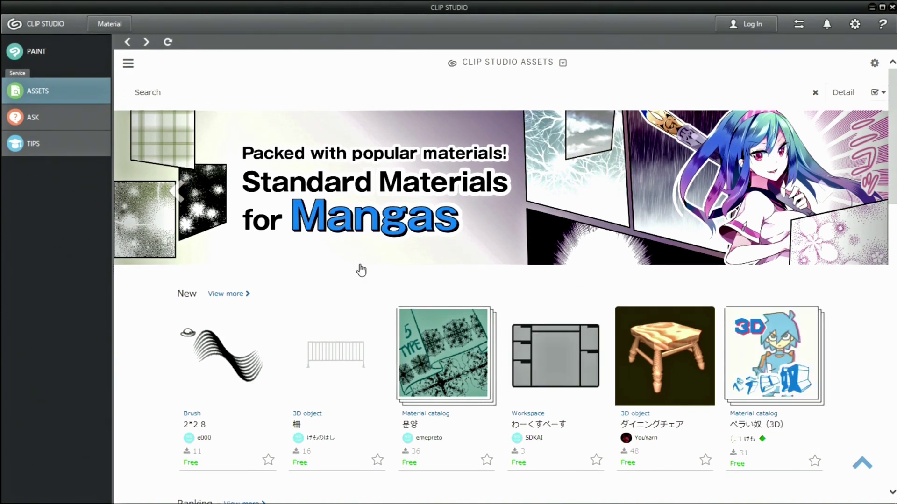
left_click(129, 63)
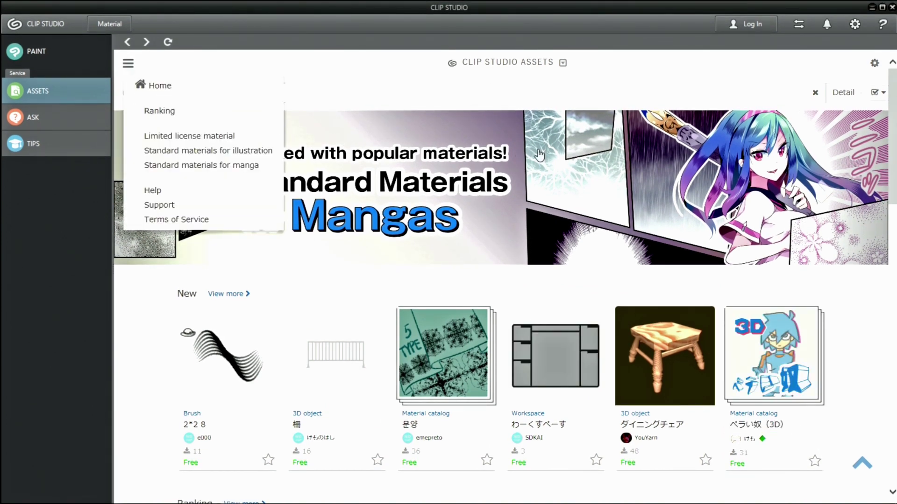
left_click(742, 26)
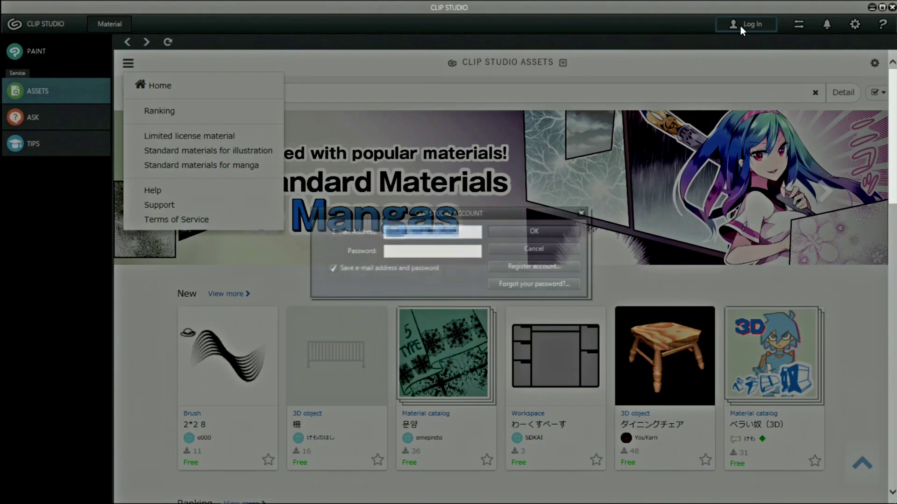
left_click(584, 213)
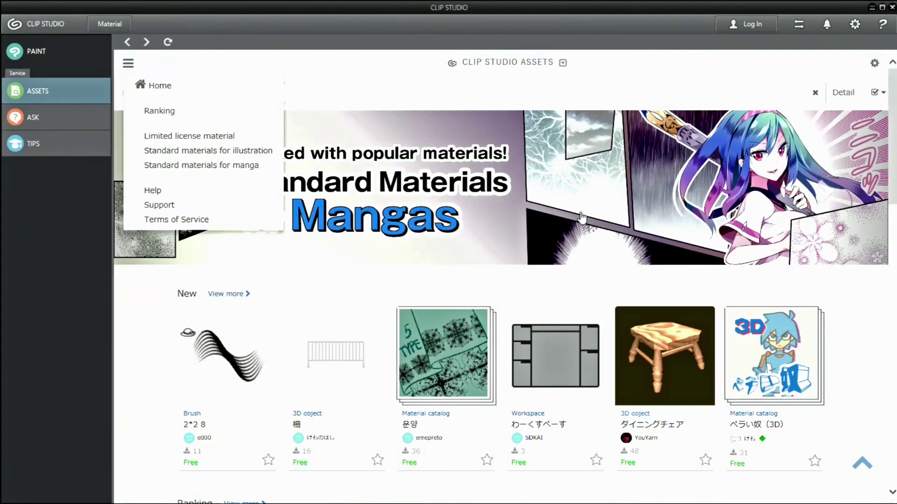
left_click(587, 285)
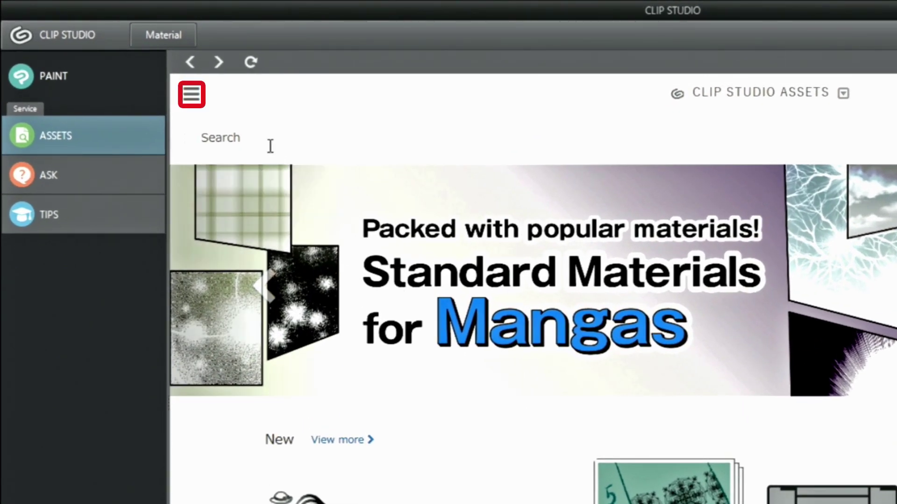
Step: Open the Clip Studio Assets navigation list to show all newly posted materials
left_click(190, 94)
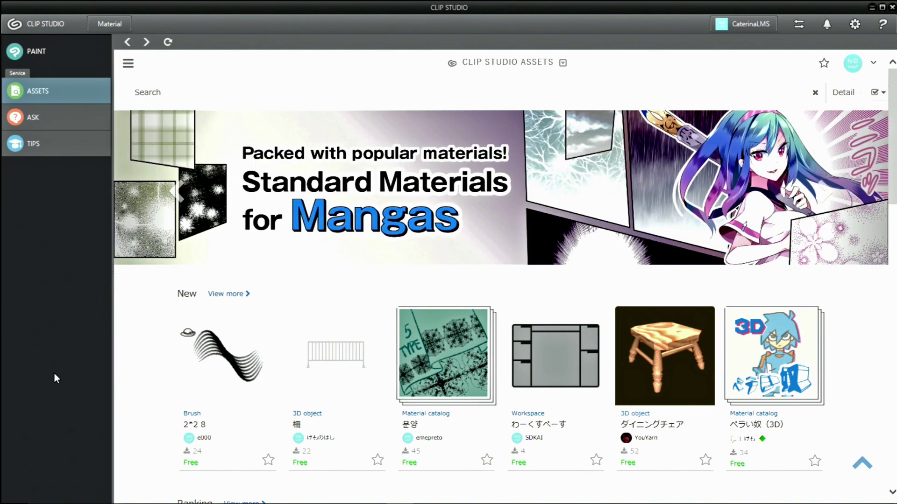
Step: Download the カスタムGペン brush from the Popular materials list and return to that list
left_click(220, 295)
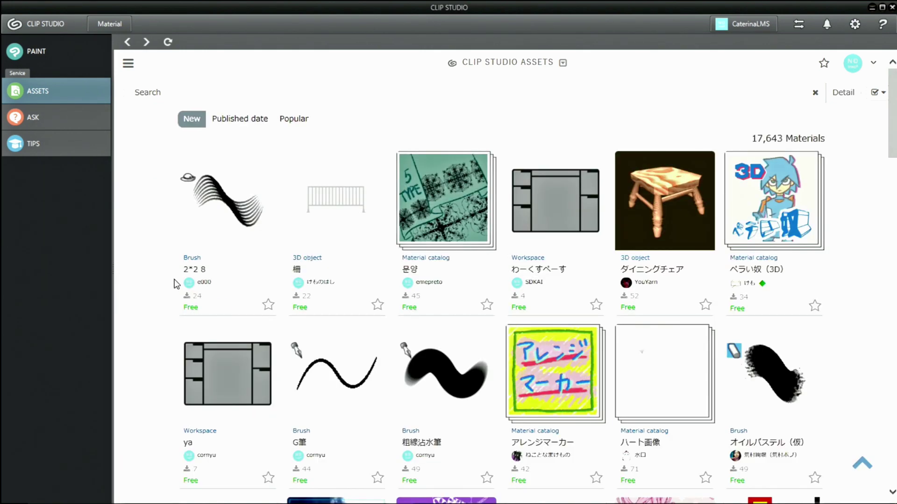
left_click(282, 121)
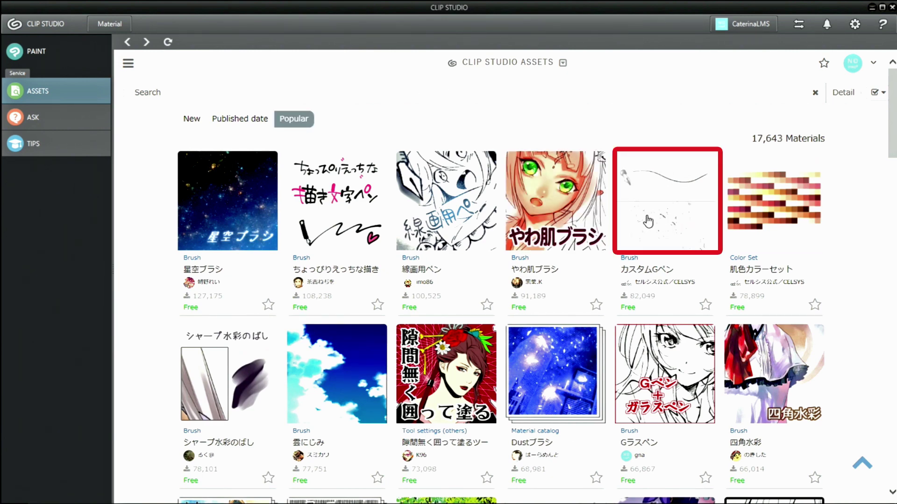
left_click(649, 222)
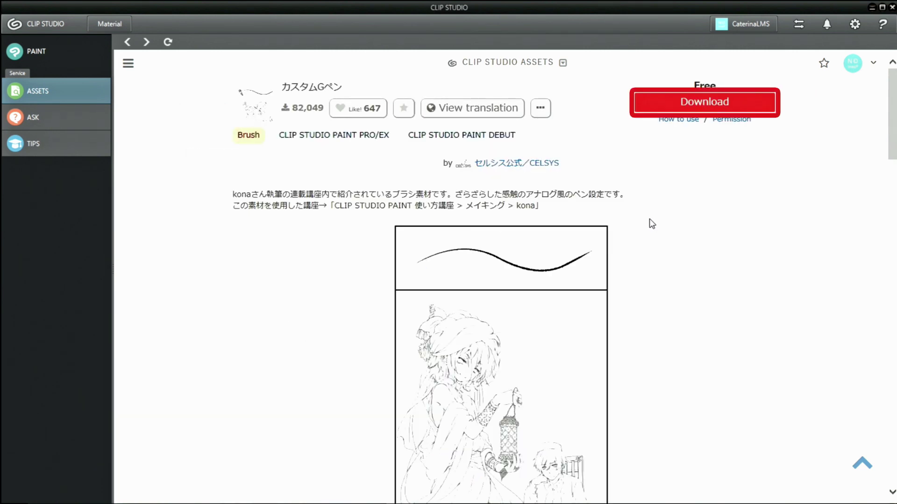
left_click(723, 100)
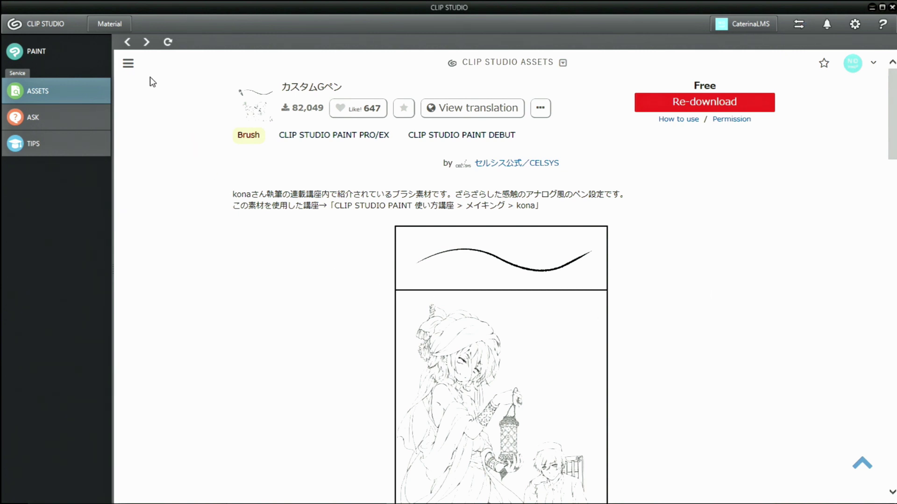
left_click(127, 42)
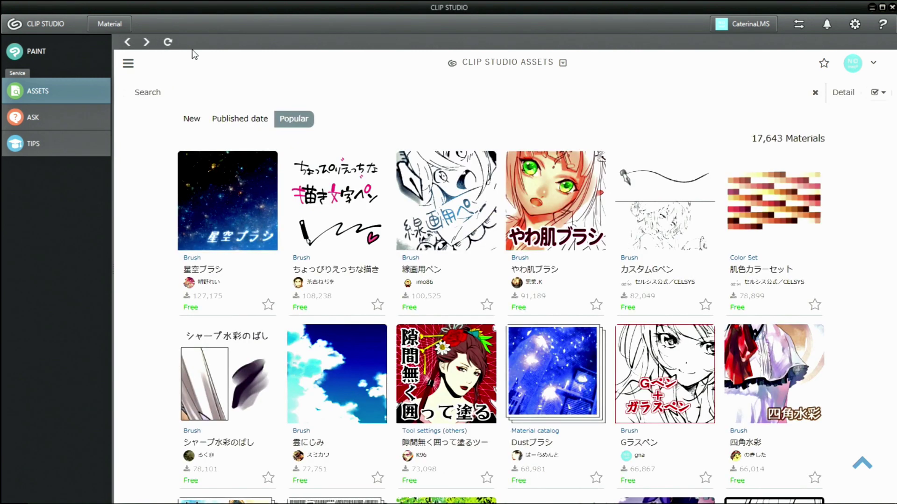
Step: Search the store for 'nature' and download the 木の葉ブラシ leaf brush
left_click(240, 92)
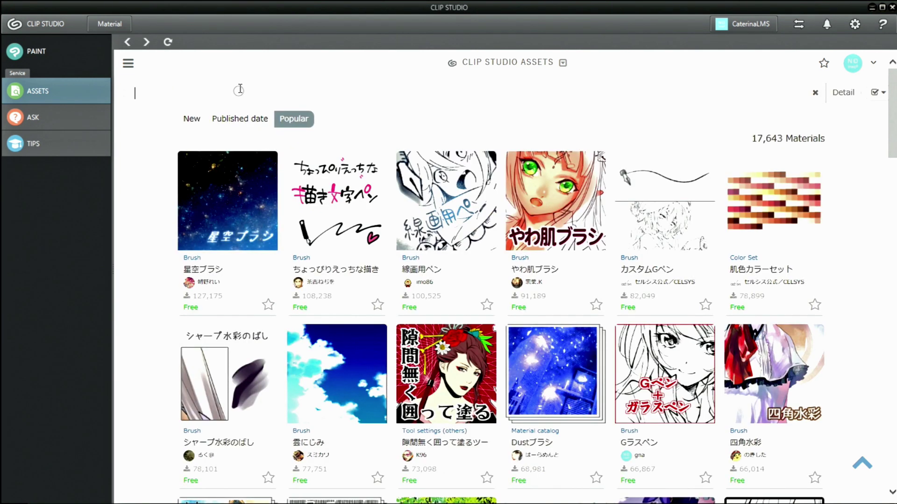
type("na")
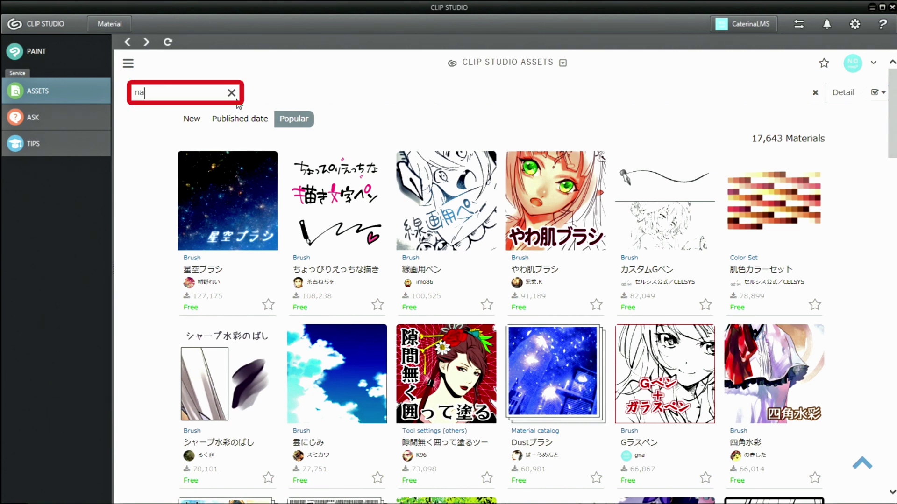
type("ture")
key("Return")
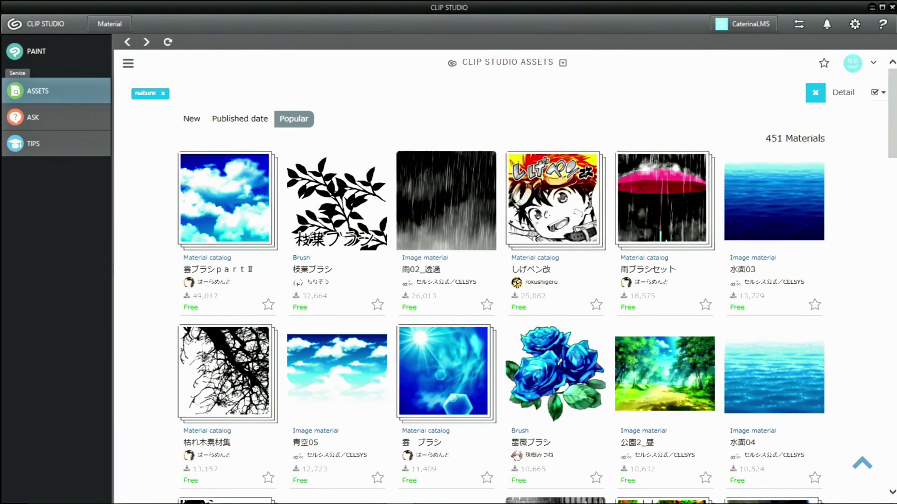
scroll(142, 198, "down", 3)
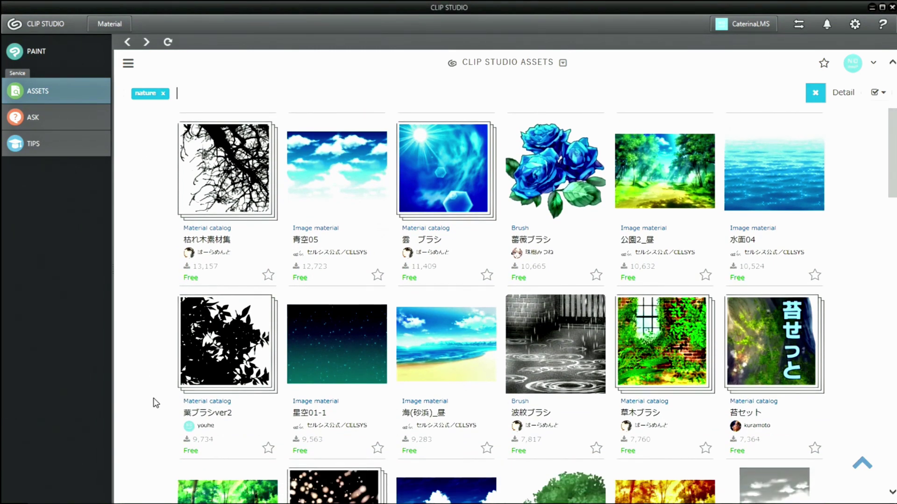
scroll(155, 403, "down", 3)
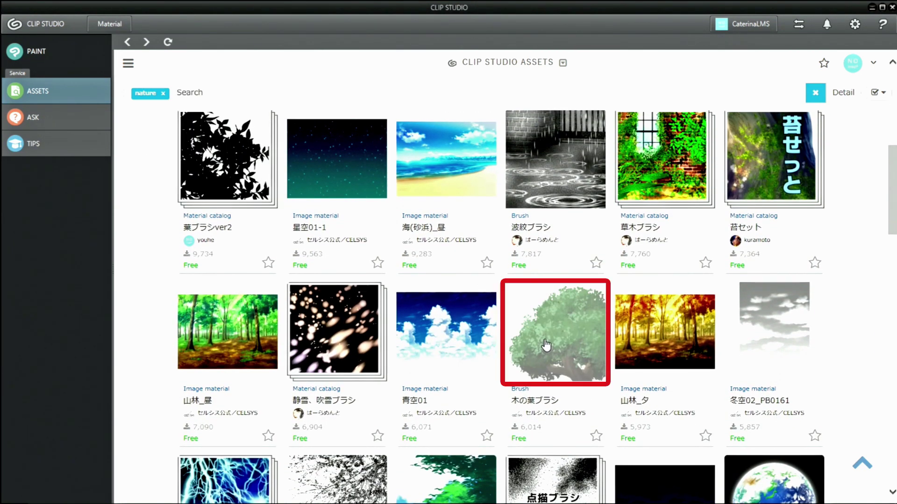
left_click(548, 342)
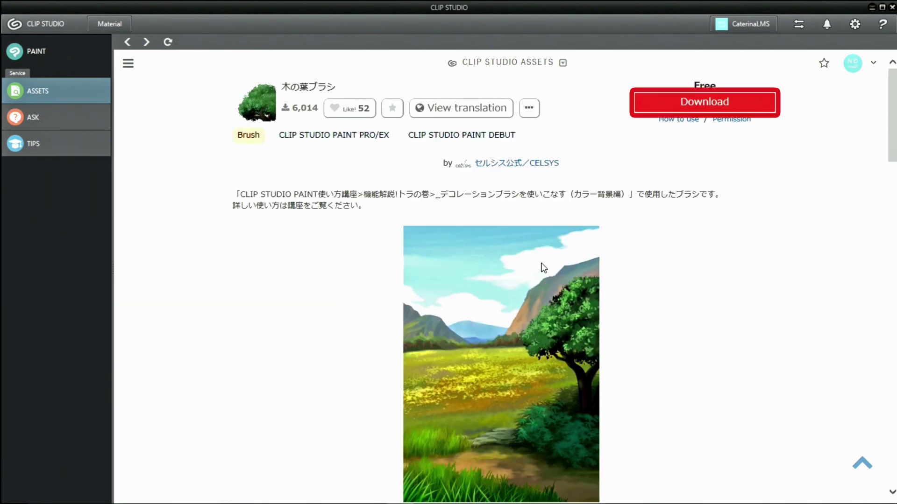
left_click(689, 105)
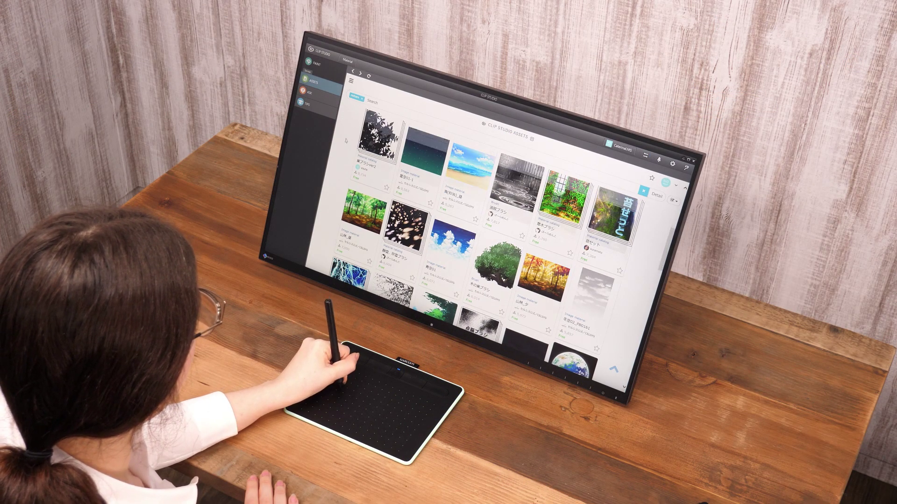
scroll(344, 121, "up", 2)
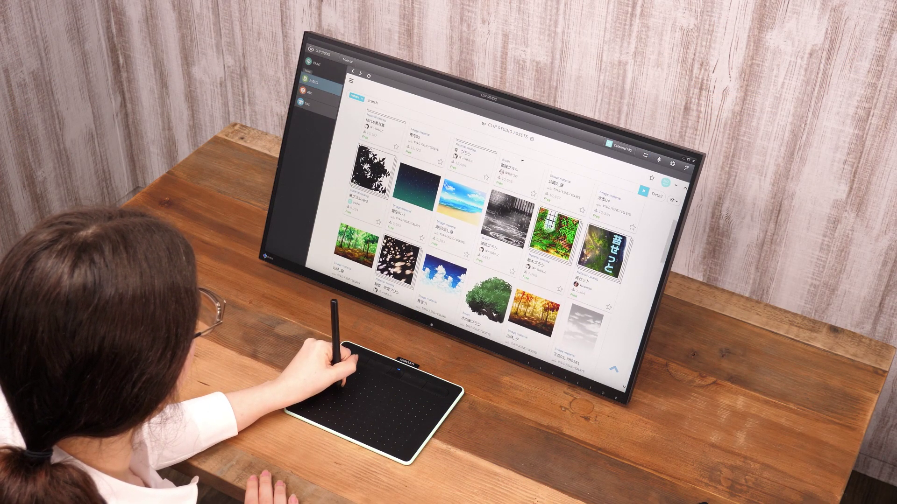
Step: Download the beach image material and launch Clip Studio Paint with a blank canvas
left_click(462, 199)
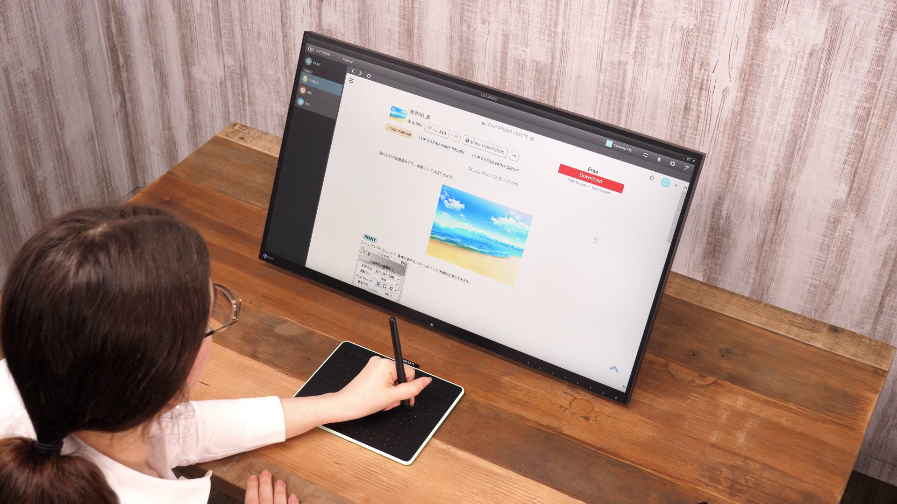
left_click(594, 180)
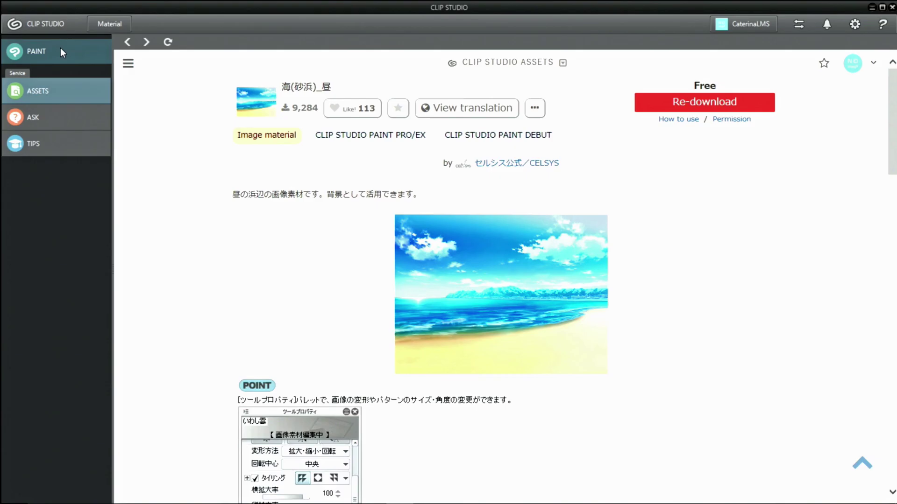
left_click(61, 47)
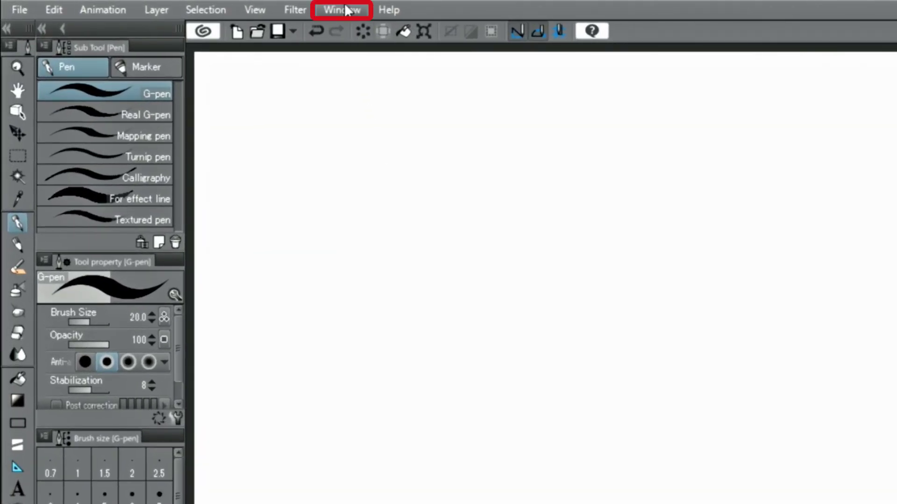
Step: Show the Material [Color pattern] palette from the Window menu
left_click(347, 10)
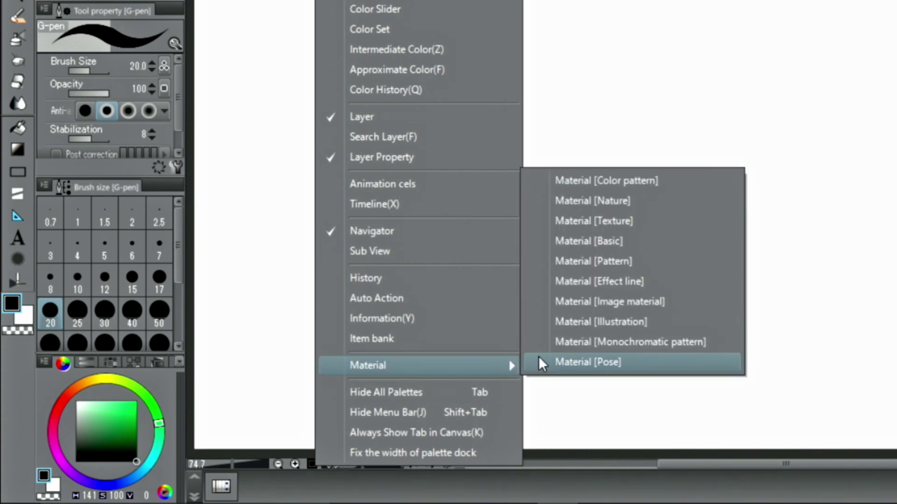
mouse_move(419, 366)
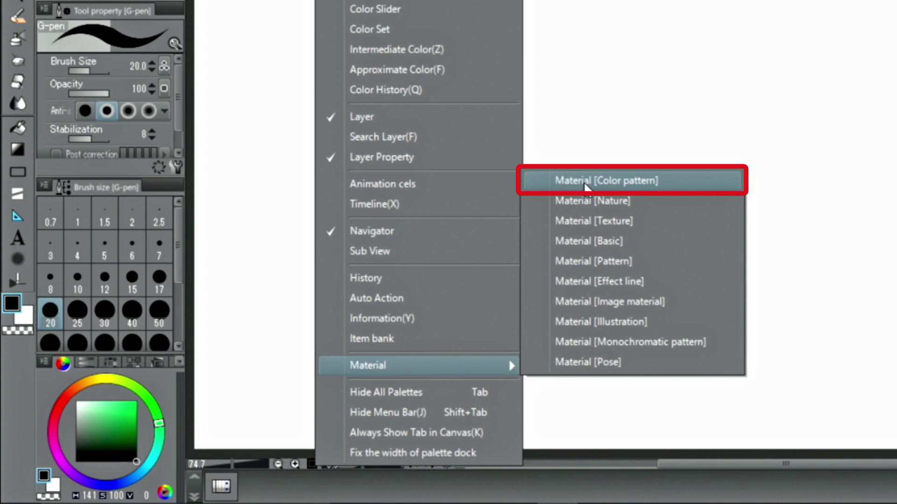
left_click(587, 184)
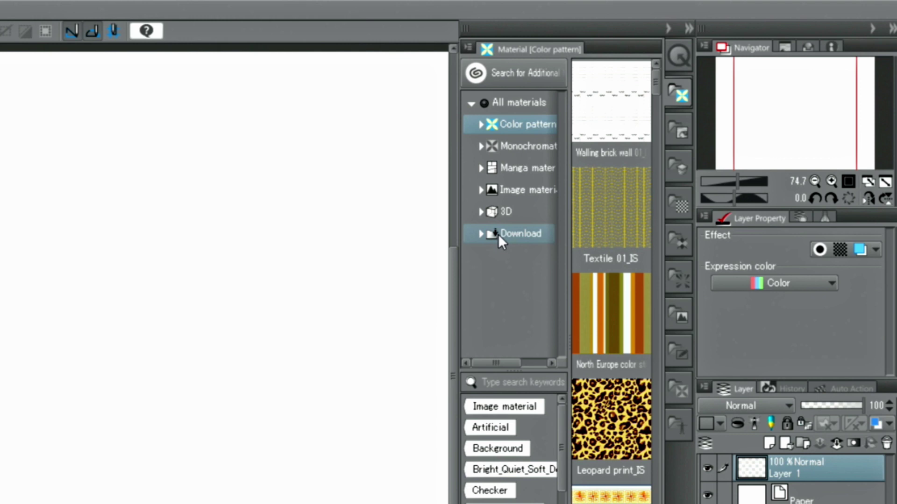
left_click(496, 234)
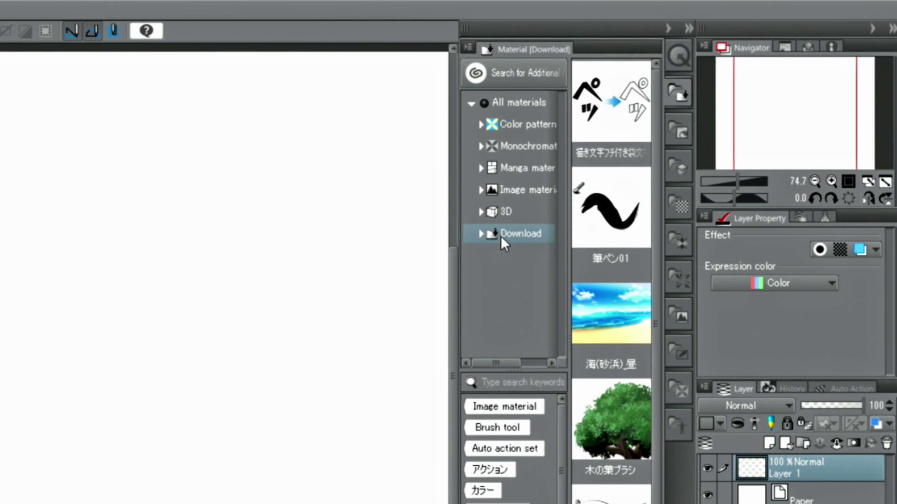
mouse_move(611, 308)
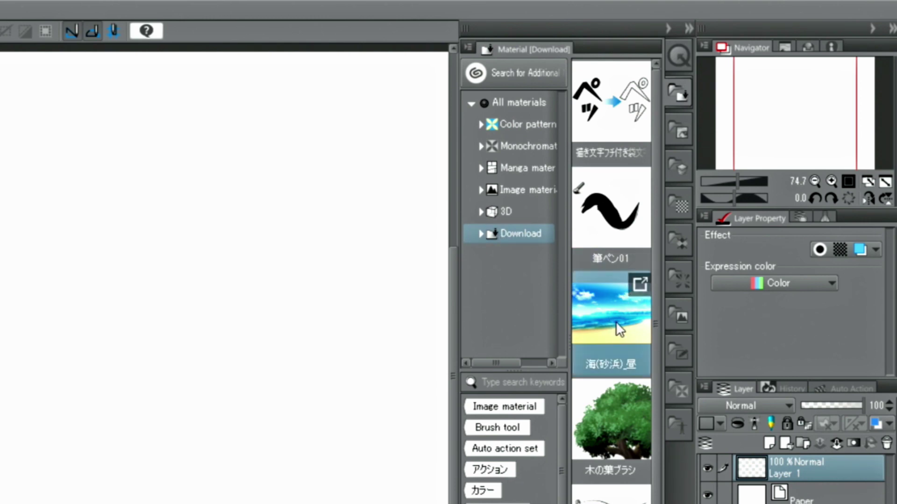
left_click_drag(616, 325, 467, 253)
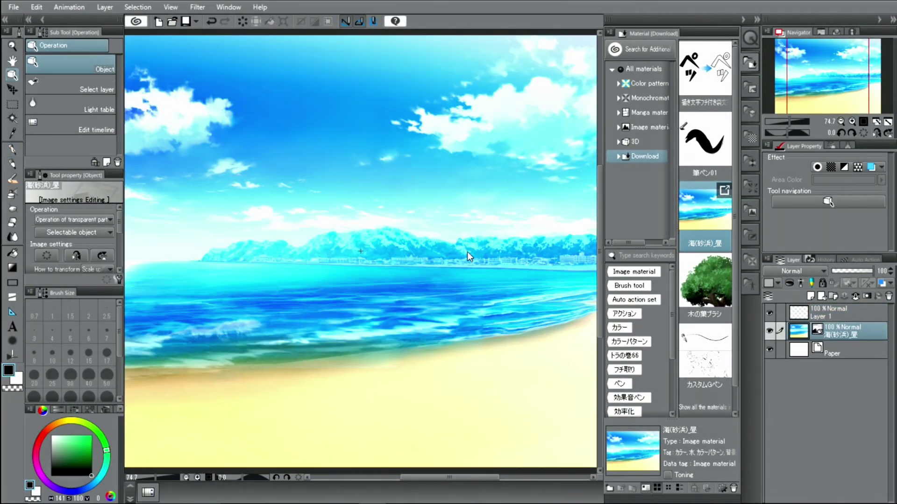
left_click(840, 118)
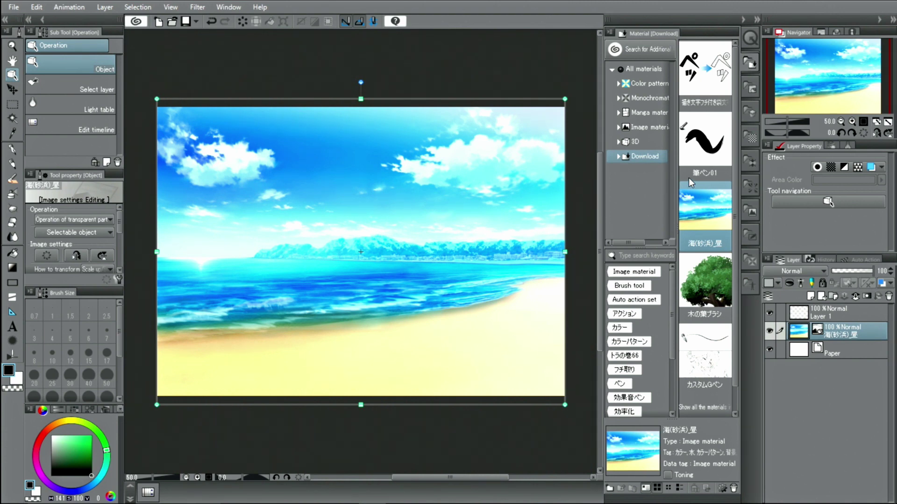
left_click(712, 154)
left_click_drag(717, 146, 371, 211)
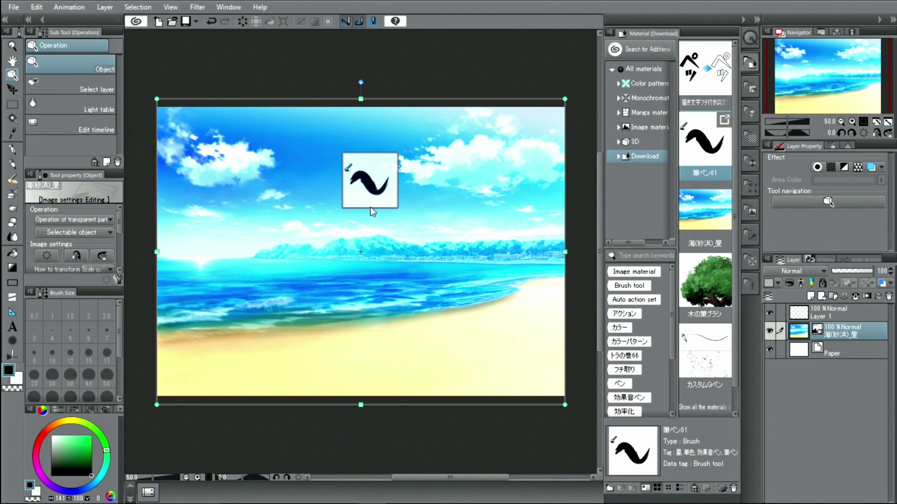
left_click_drag(370, 206, 370, 209)
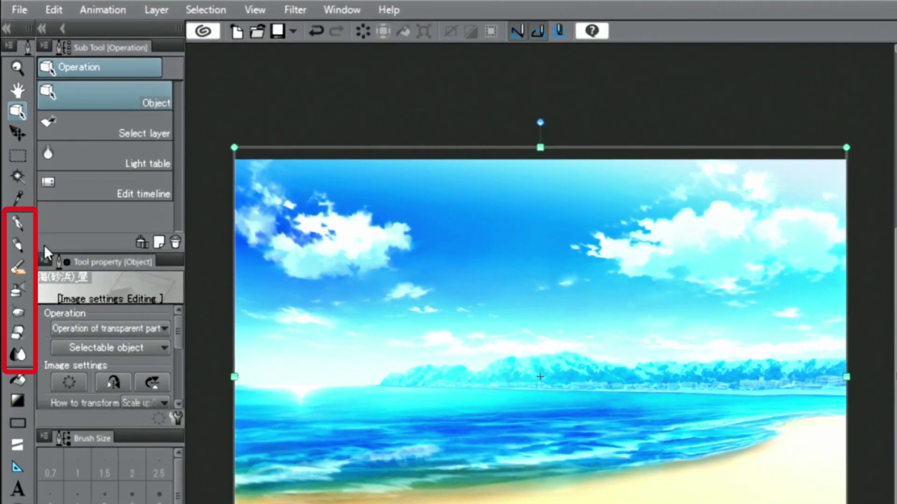
Step: Drag 木の葉ブラシ from the Material palette into the Decoration sub tools
left_click(15, 221)
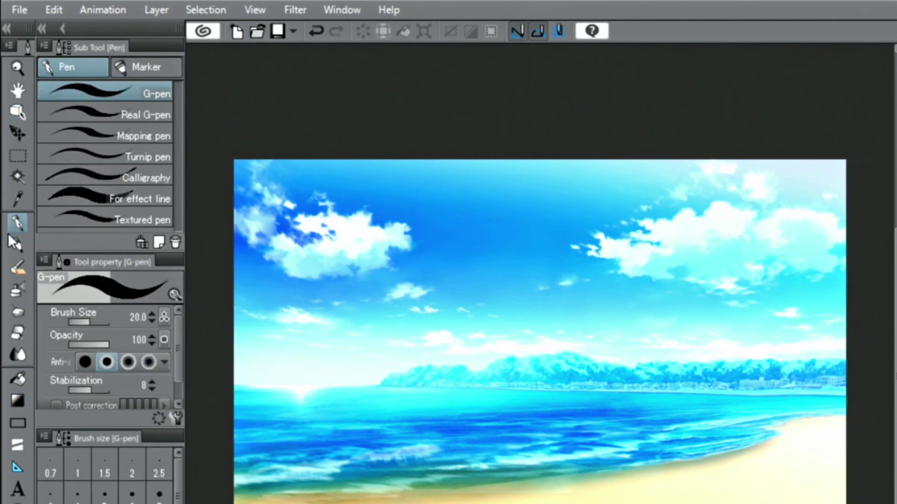
left_click(19, 312)
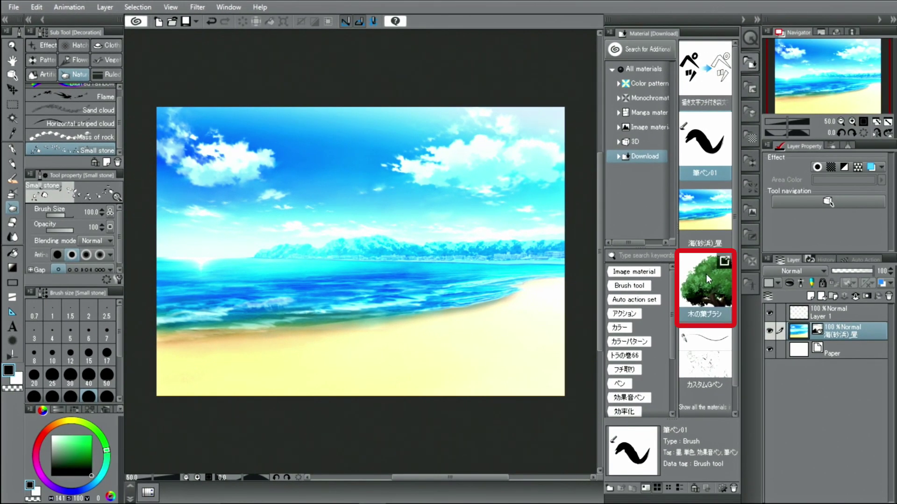
left_click(708, 276)
mouse_move(714, 279)
left_mouse_down()
mouse_move(126, 204)
mouse_move(77, 150)
left_mouse_up()
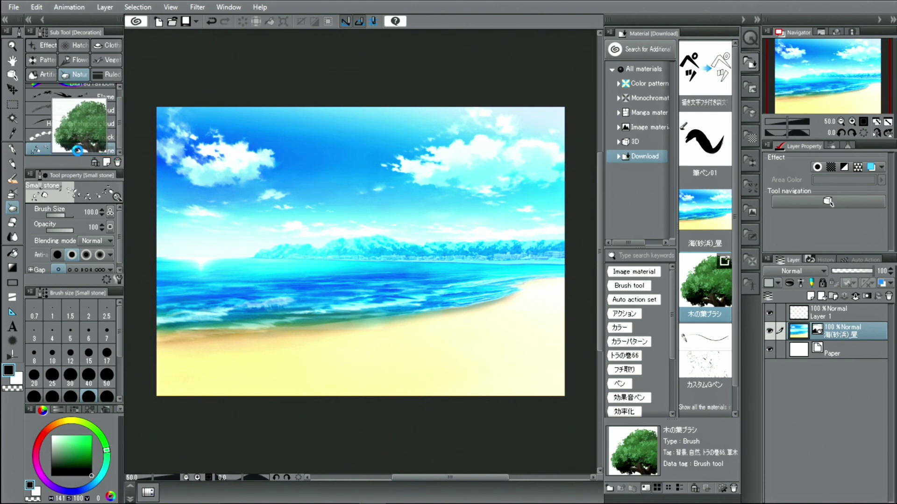
left_click_drag(76, 148, 76, 148)
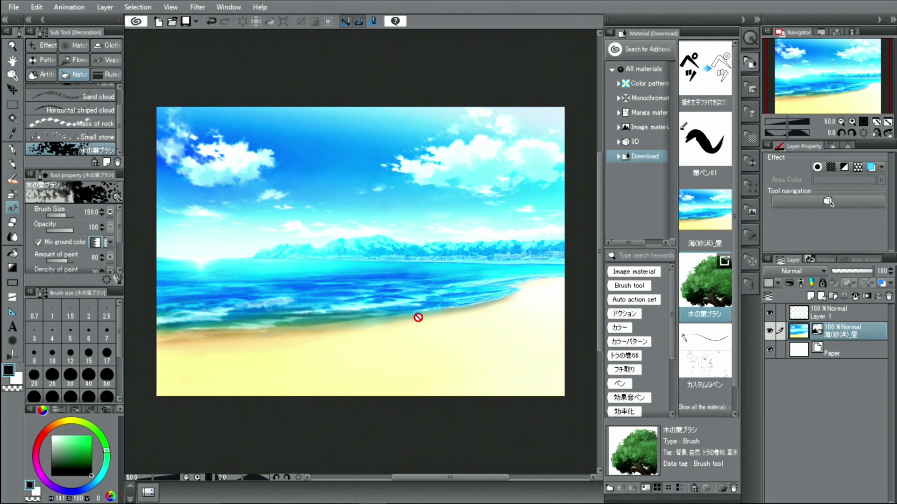
left_click(712, 156)
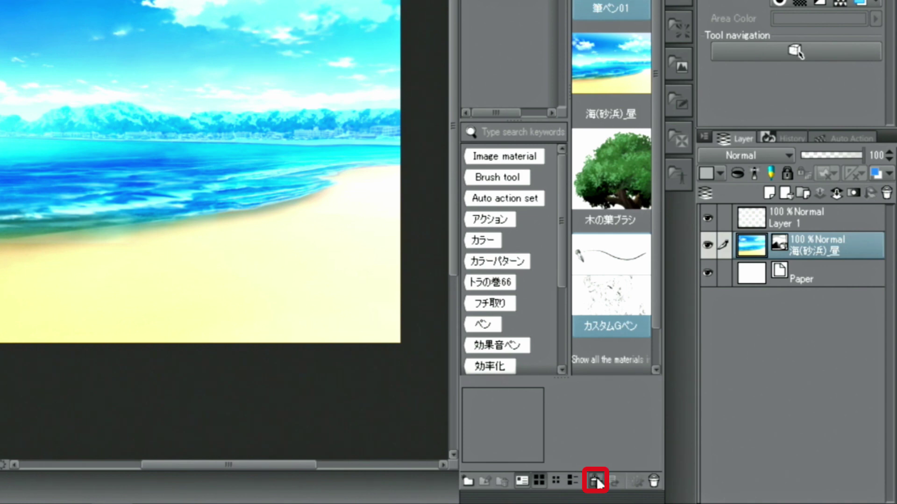
Step: Paste the selected 筆ペン01 and カスタムGペン brushes to the Sub Tool palette and confirm
left_click(597, 481)
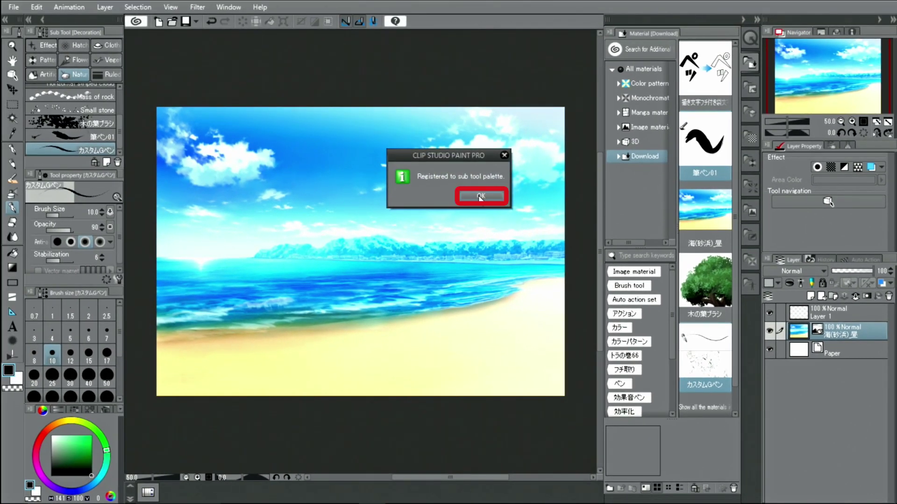
left_click(480, 196)
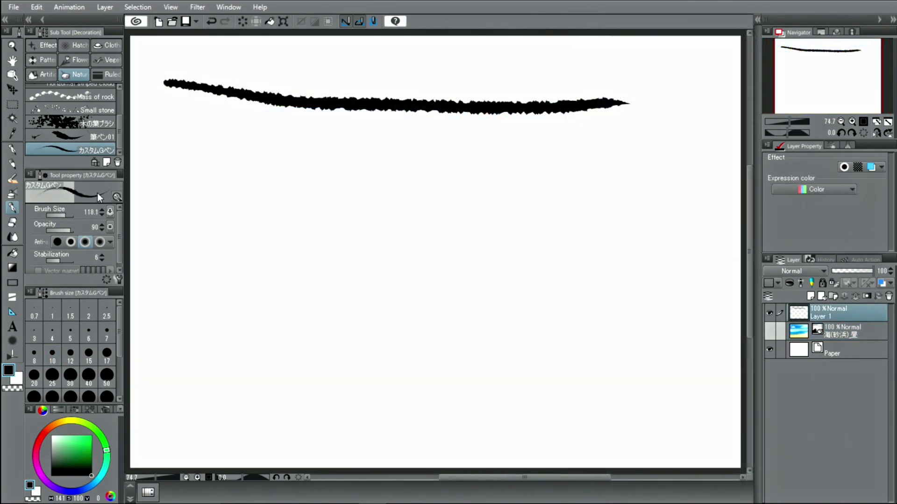
Step: Draw a thin カスタムGペン test stroke and several short 筆ペン01 strokes
left_click(60, 216)
mouse_move(174, 109)
left_mouse_down()
mouse_move(447, 146)
mouse_move(593, 138)
left_mouse_up()
left_click(71, 134)
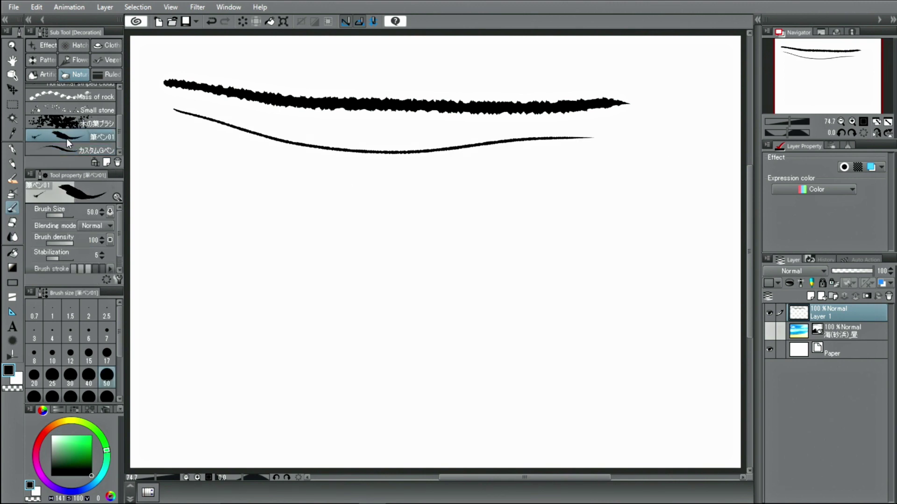
left_click_drag(189, 213, 323, 226)
left_click_drag(375, 226, 547, 216)
left_click_drag(600, 208, 694, 213)
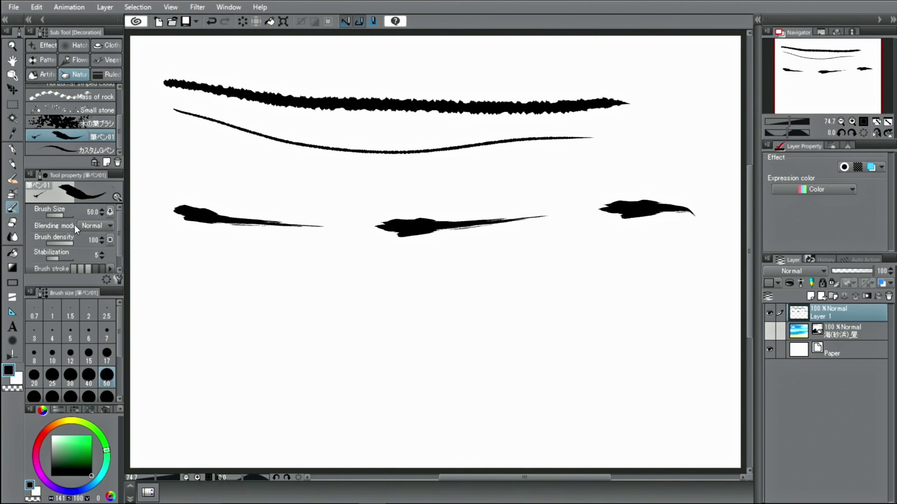
Step: Paint a wide 筆ペン01 stroke, then clear all test strokes from Layer 1
left_click_drag(66, 216, 68, 215)
mouse_move(206, 312)
left_mouse_down()
mouse_move(505, 324)
mouse_move(708, 313)
left_mouse_up()
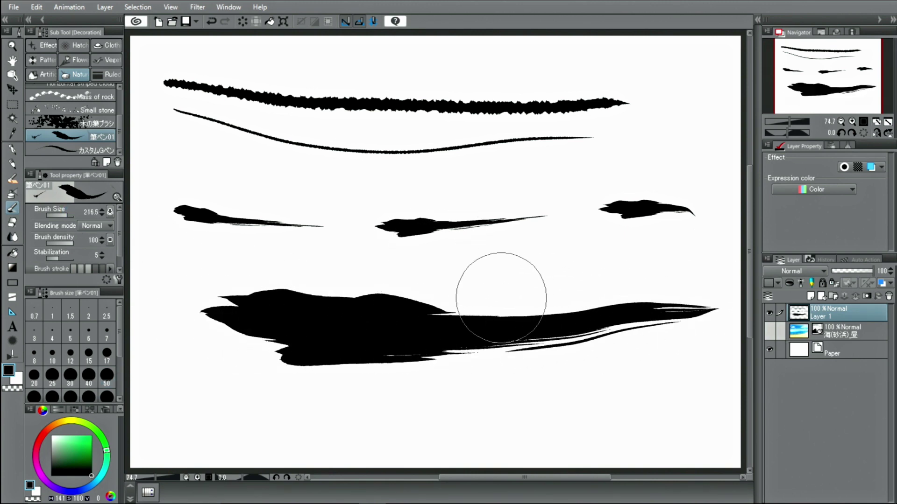
left_click(239, 18)
Step: Paint a dense mass of green foliage on Layer 1 with 木の葉ブラシ
left_click(73, 122)
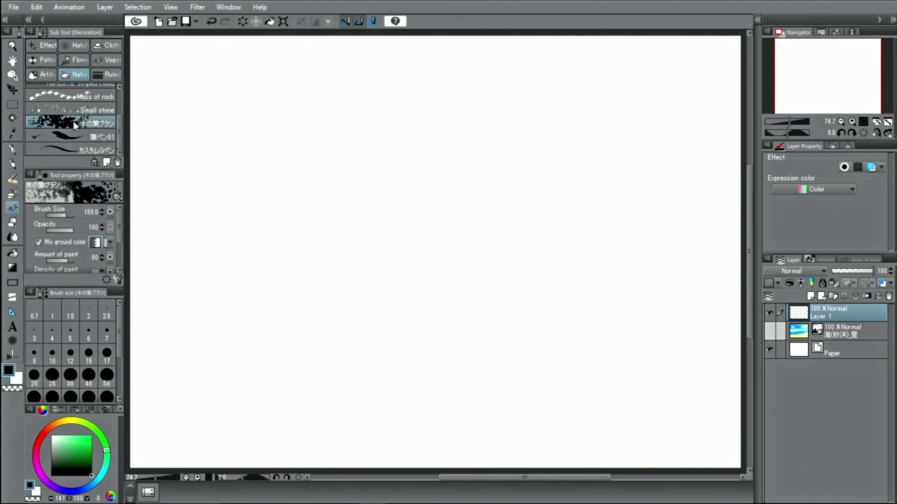
left_click(86, 461)
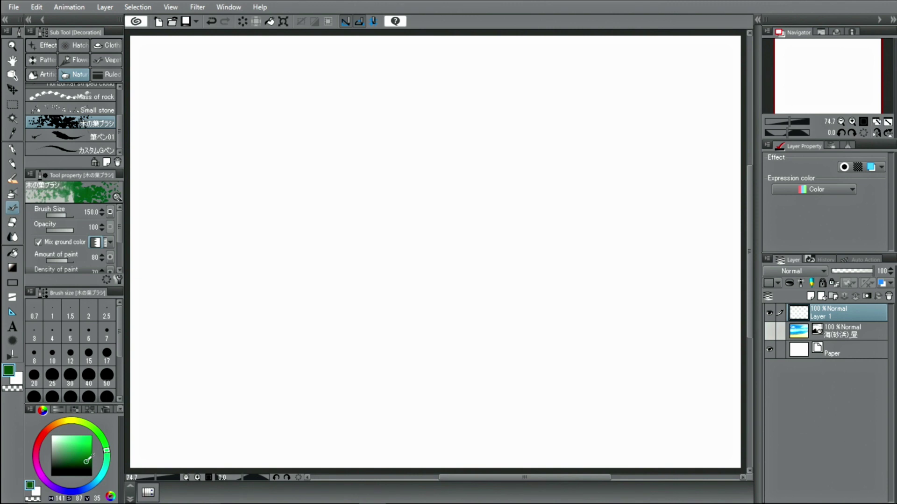
mouse_move(315, 194)
left_mouse_down()
mouse_move(336, 159)
mouse_move(361, 231)
mouse_move(341, 264)
mouse_move(260, 200)
mouse_move(265, 213)
mouse_move(144, 251)
mouse_move(224, 286)
mouse_move(140, 322)
mouse_move(234, 333)
mouse_move(400, 310)
mouse_move(456, 360)
mouse_move(456, 265)
mouse_move(475, 279)
mouse_move(465, 234)
mouse_move(551, 381)
mouse_move(534, 424)
mouse_move(609, 431)
left_mouse_up()
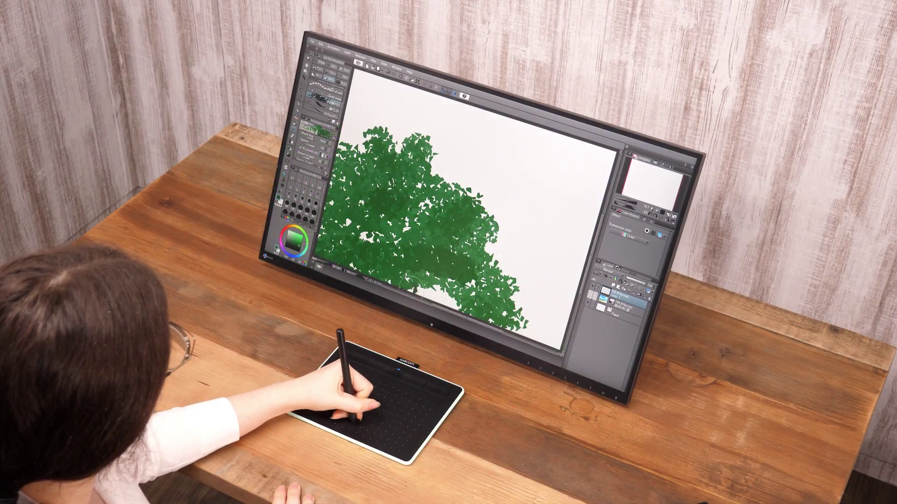
Step: With 木の葉ブラシ, darken the lower-left foliage and add light-green leaves across the middle, right and bottom
mouse_move(414, 260)
left_mouse_down()
mouse_move(343, 289)
mouse_move(429, 270)
mouse_move(393, 235)
mouse_move(421, 200)
left_mouse_up()
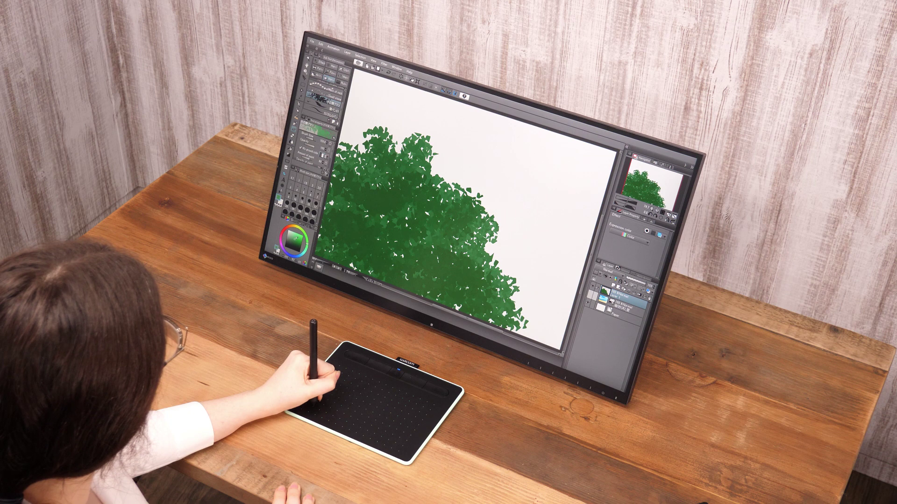
mouse_move(361, 181)
left_mouse_down()
mouse_move(414, 256)
mouse_move(375, 234)
mouse_move(378, 217)
mouse_move(344, 172)
left_mouse_up()
mouse_move(399, 263)
left_mouse_down()
mouse_move(425, 284)
mouse_move(481, 228)
mouse_move(460, 223)
mouse_move(423, 183)
mouse_move(416, 167)
mouse_move(425, 157)
mouse_move(437, 184)
left_mouse_up()
left_click_drag(483, 246, 501, 270)
mouse_move(414, 203)
left_mouse_down()
mouse_move(385, 168)
mouse_move(403, 203)
mouse_move(456, 210)
mouse_move(431, 274)
left_mouse_up()
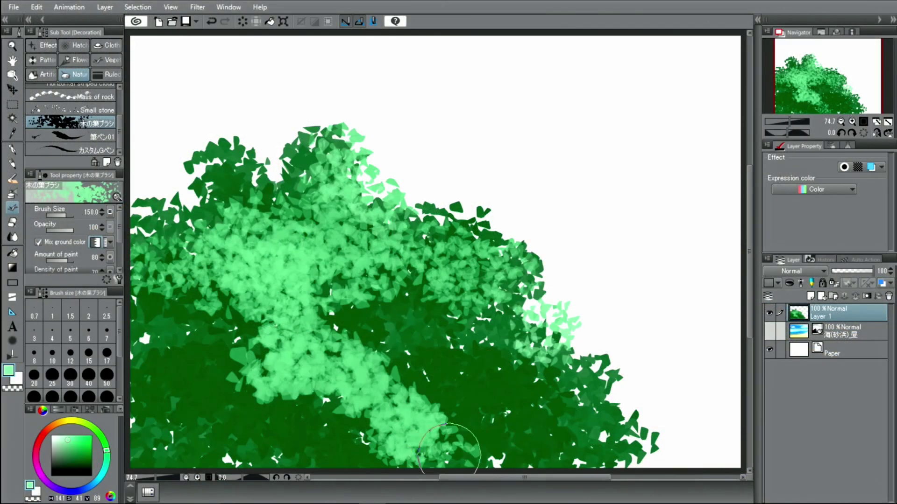
left_click_drag(449, 447, 435, 463)
Step: Paint lighter green leaves into the lower-middle, right and upper-left foliage
left_click(58, 437)
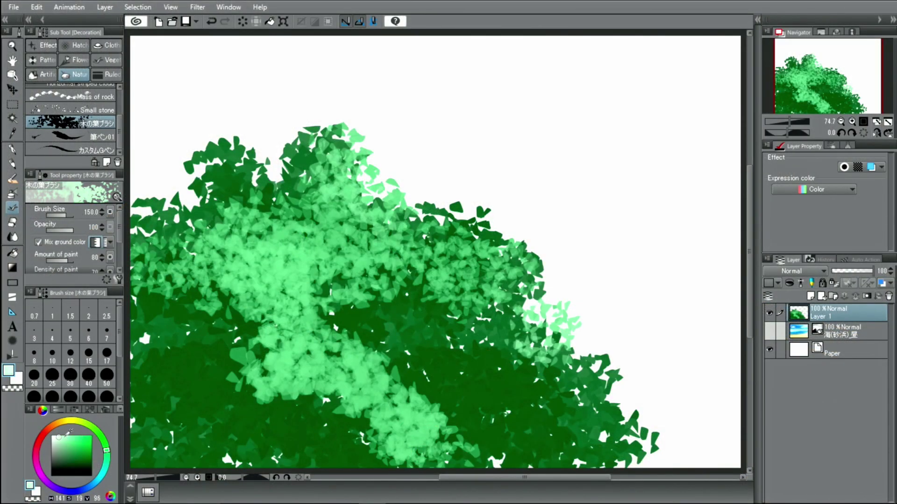
left_click_drag(309, 336, 399, 403)
left_click_drag(427, 259, 483, 281)
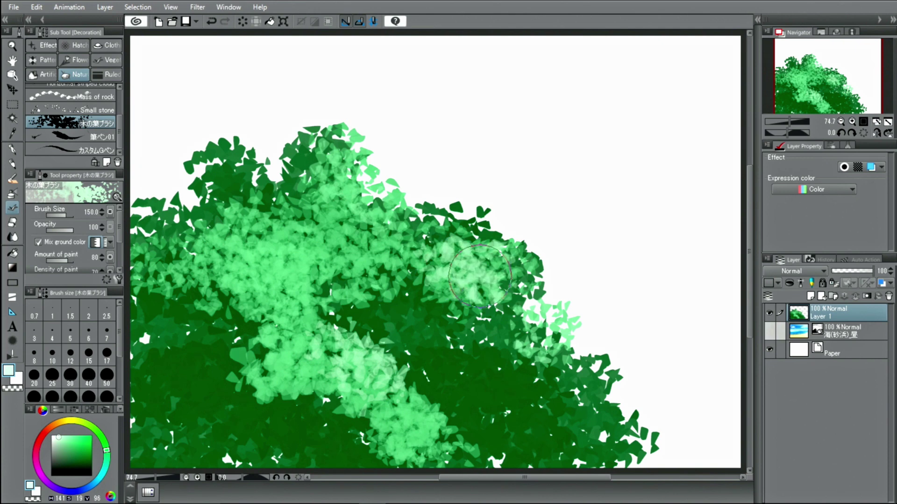
left_click_drag(211, 220, 280, 273)
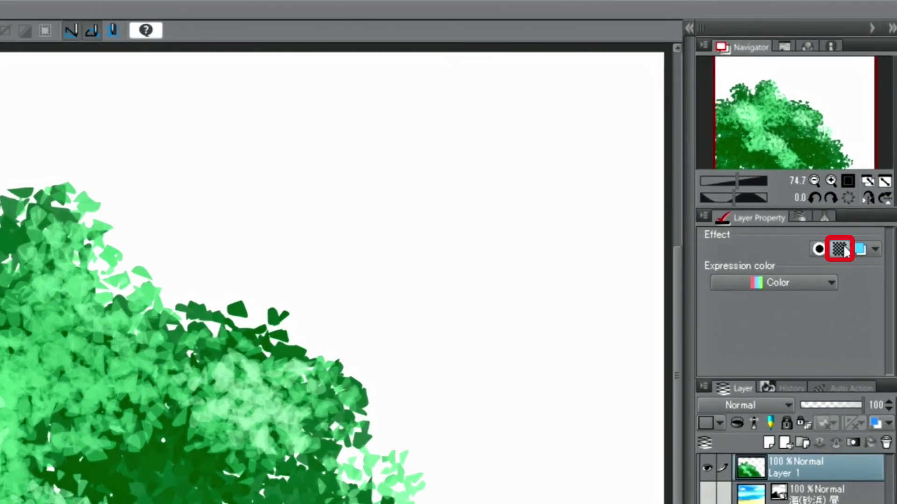
Step: Apply the Tone layer effect, then paint green foliage at the tree's lower right
left_click(840, 249)
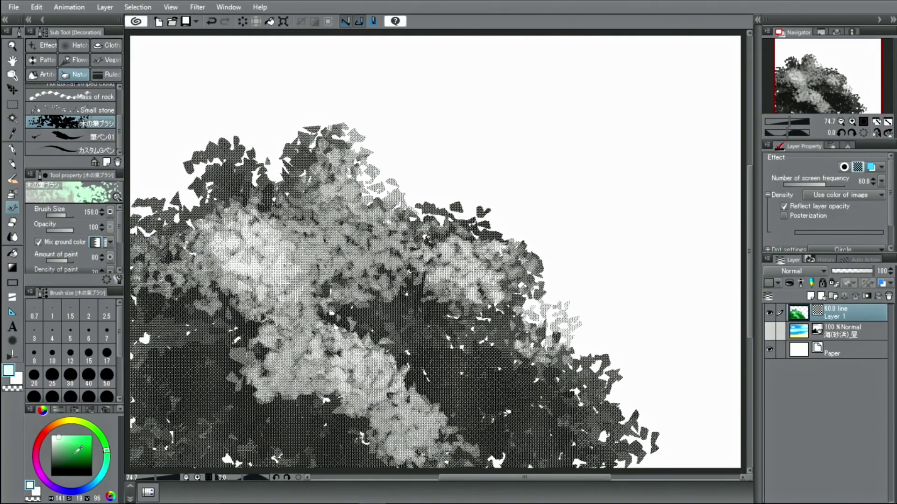
left_click_drag(79, 449, 91, 452)
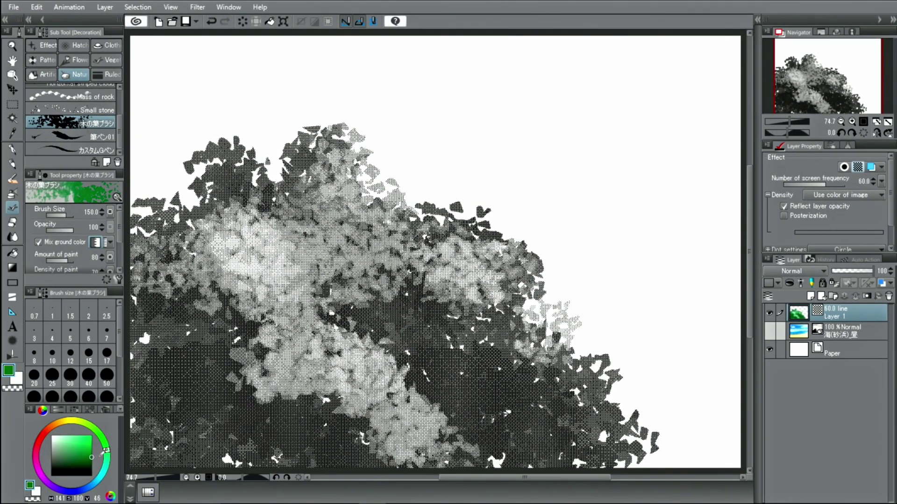
mouse_move(627, 382)
left_mouse_down()
mouse_move(687, 447)
mouse_move(520, 379)
left_mouse_up()
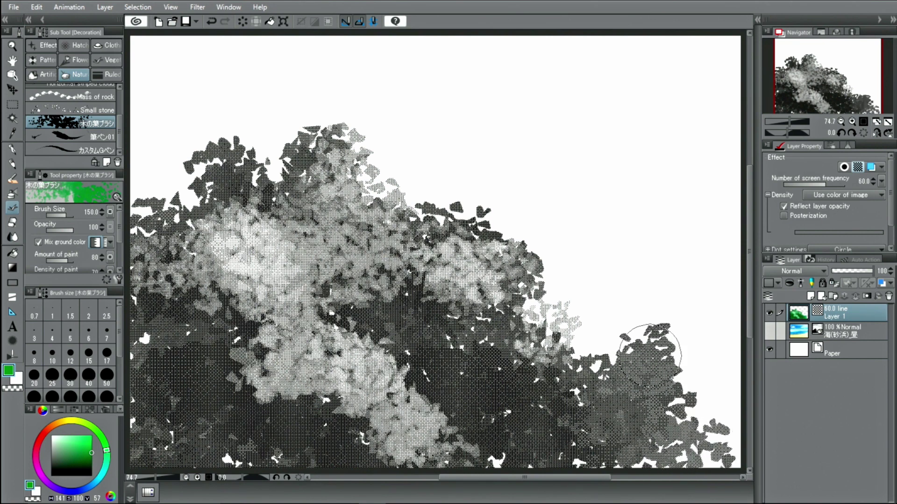
left_click_drag(522, 382, 512, 365)
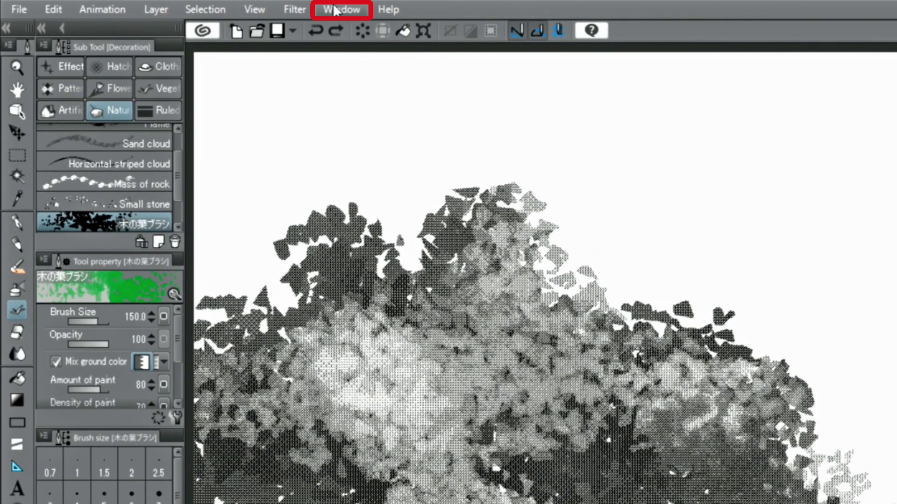
Step: Register the downloaded 描き文字フチ付き袋文字化 auto action set from the Material [Download] palette
left_click(335, 10)
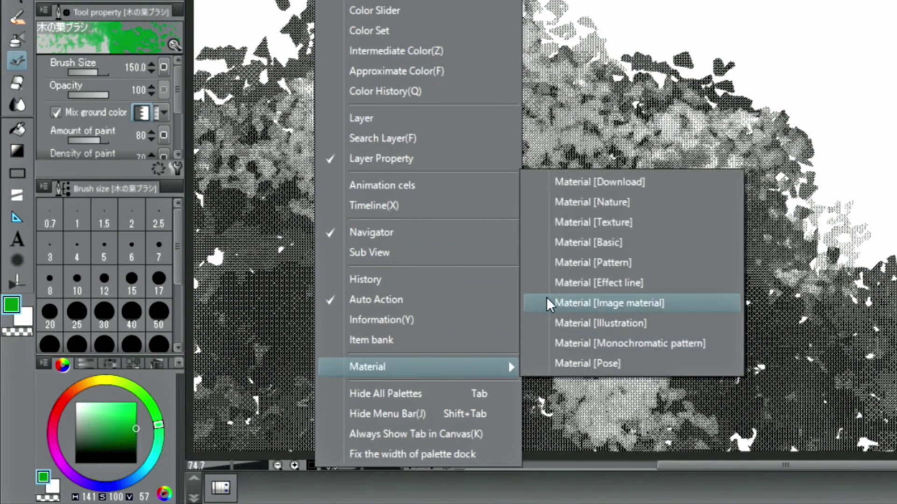
mouse_move(419, 366)
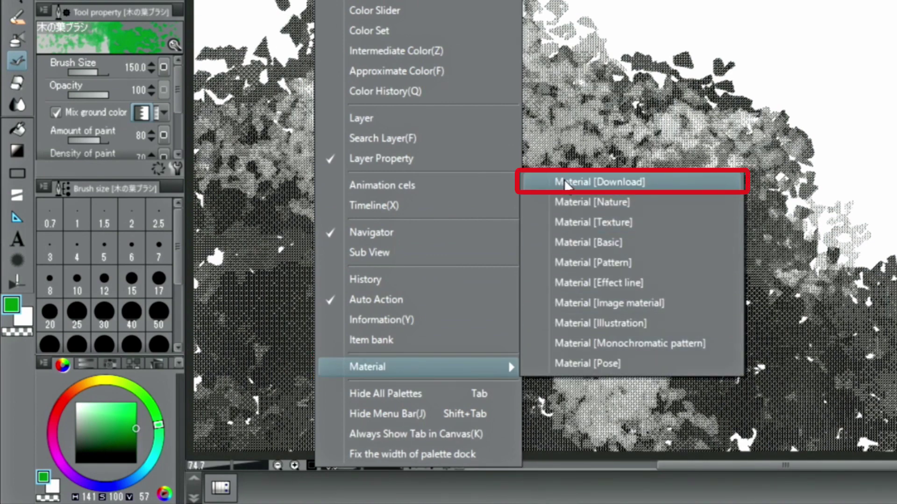
left_click(564, 184)
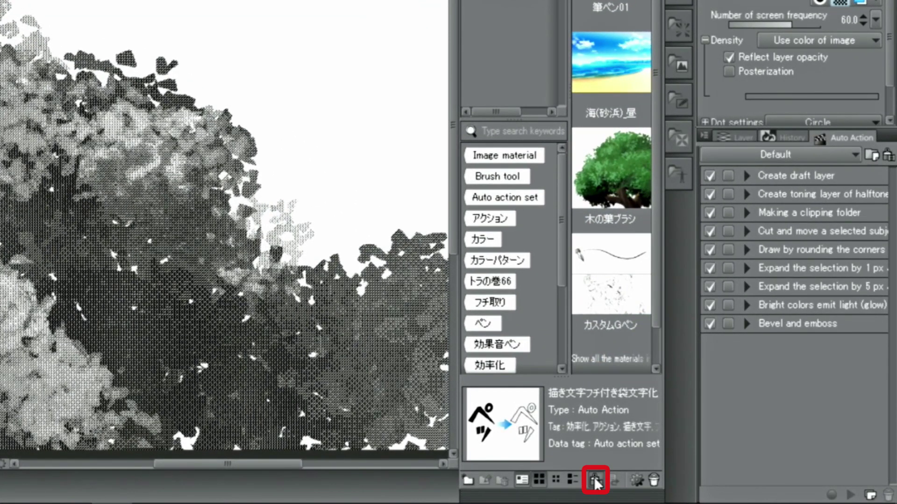
left_click(596, 482)
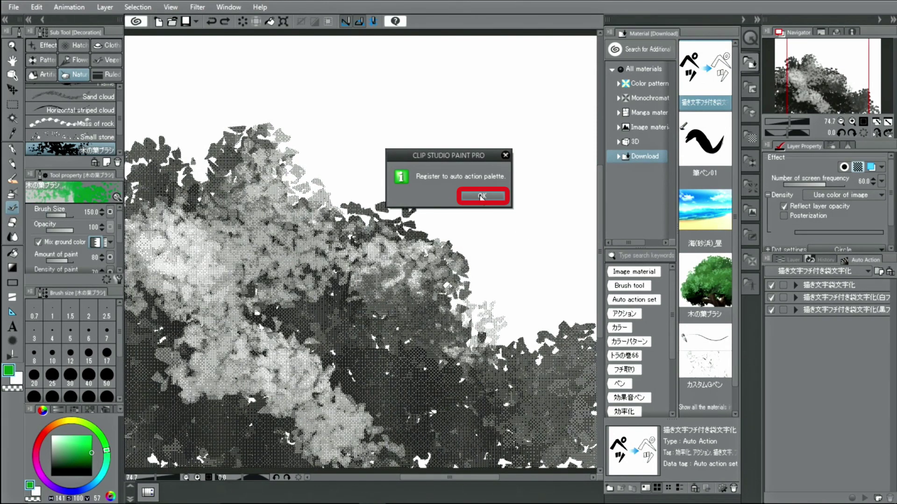
left_click(481, 197)
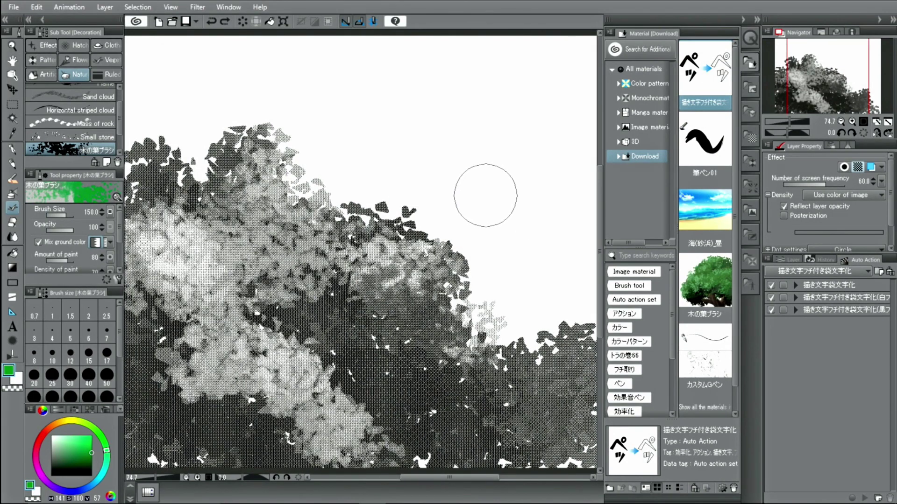